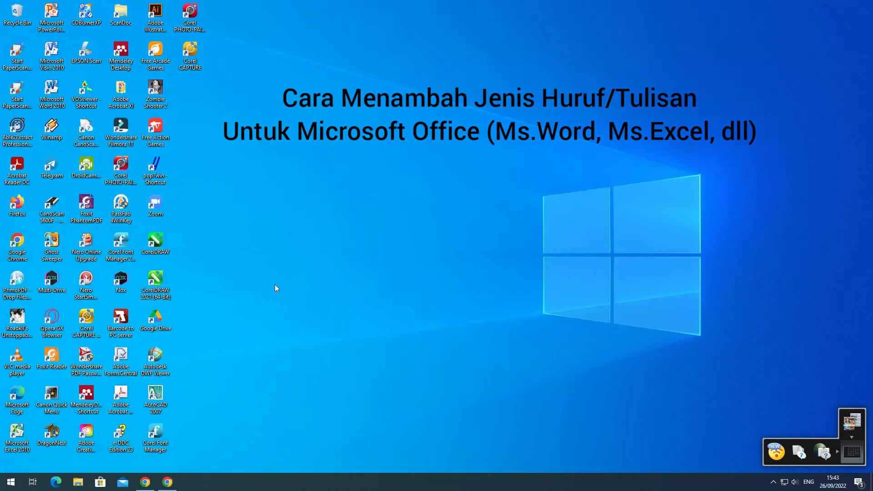
# Step: Launch Firefox from its desktop shortcut
pyautogui.doubleClick(17, 207)
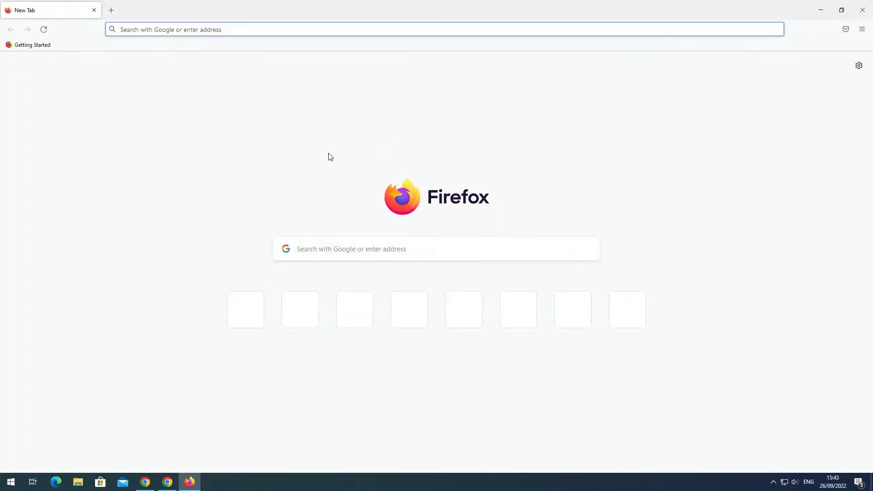
# Step: Search Google for 'free font' from the new tab page
pyautogui.click(324, 256)
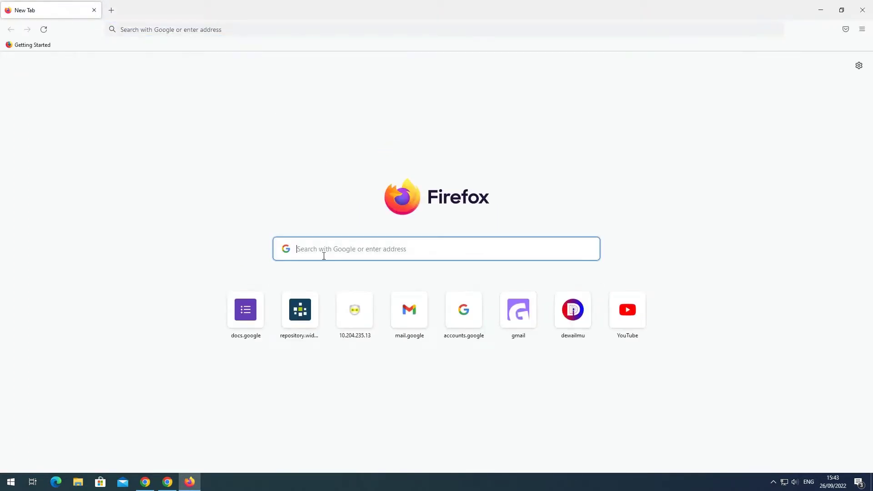
pyautogui.write('free ')
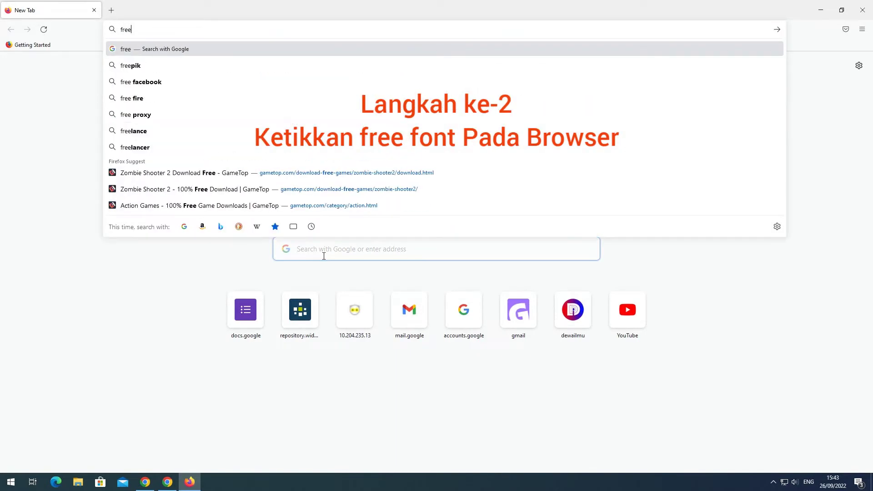
pyautogui.write('font')
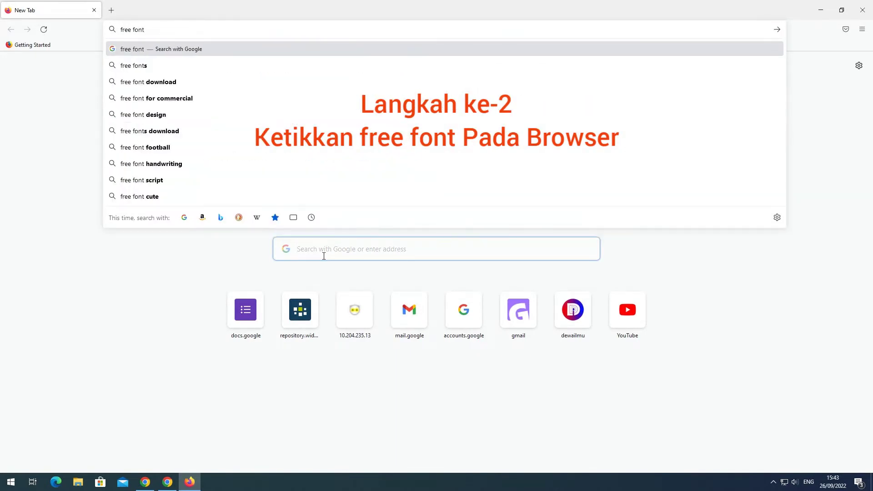
pyautogui.press('Return')
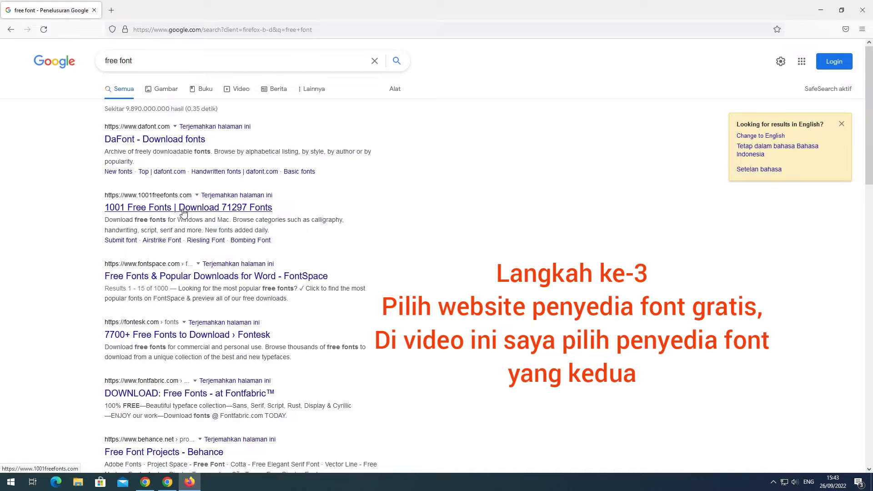
# Step: Open 1001freefonts.com and scroll its new fonts list down to Mrs Monster
pyautogui.click(182, 209)
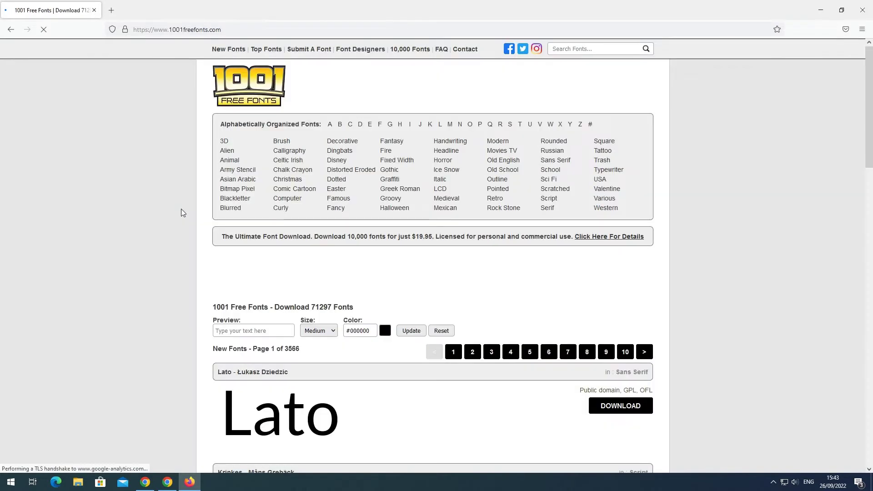
pyautogui.scroll(-5, 485, 309)
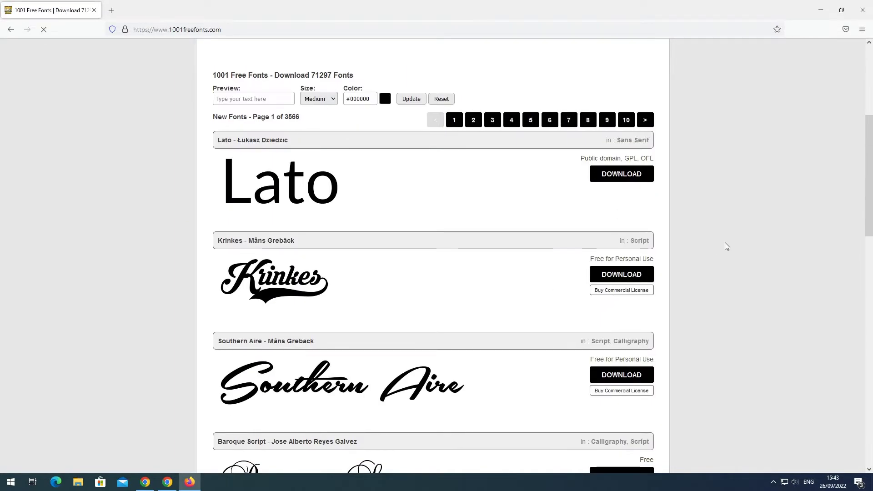
pyautogui.scroll(-1, 726, 247)
pyautogui.scroll(-1, 726, 247)
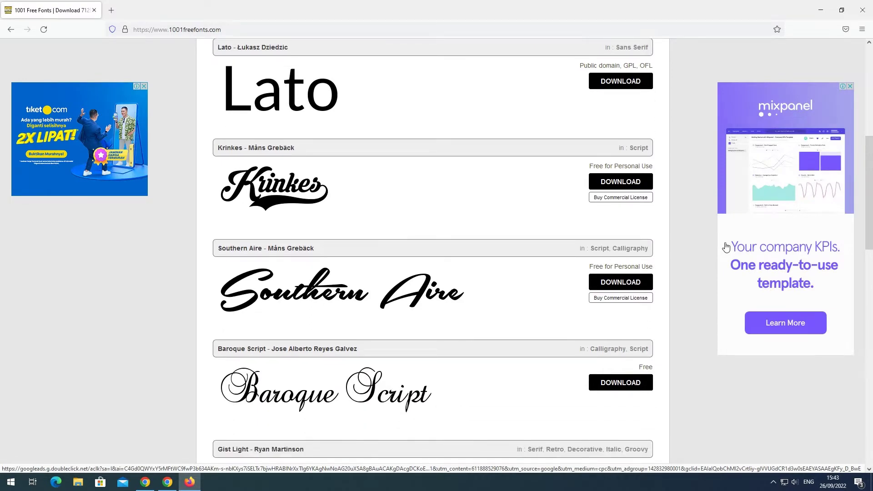
pyautogui.scroll(-1, 694, 252)
pyautogui.scroll(-1, 694, 252)
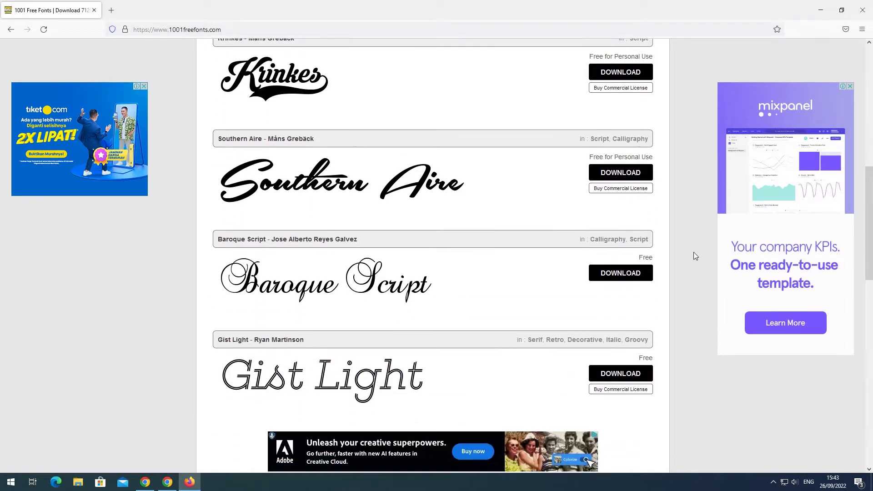
pyautogui.scroll(-2, 694, 252)
pyautogui.scroll(-1, 694, 256)
pyautogui.scroll(-1, 694, 256)
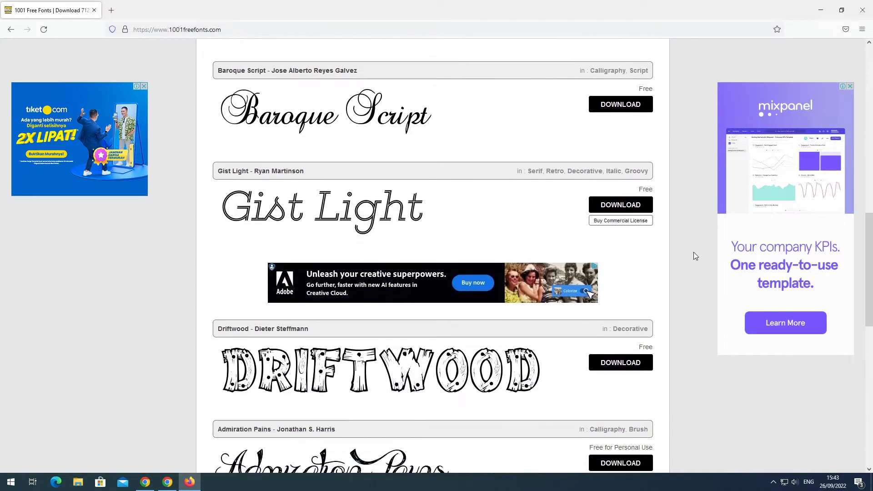
pyautogui.scroll(-1, 695, 256)
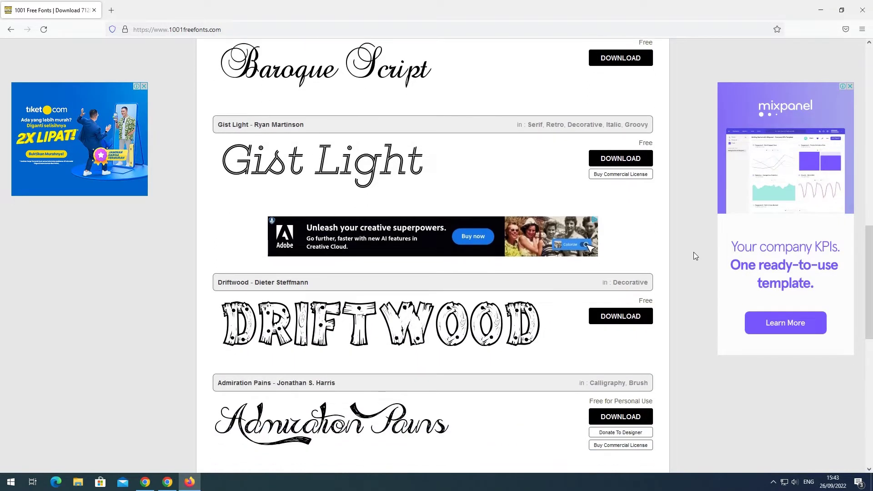
pyautogui.scroll(-1, 696, 256)
pyautogui.scroll(-1, 695, 256)
pyautogui.scroll(-3, 696, 256)
pyautogui.scroll(-1, 695, 256)
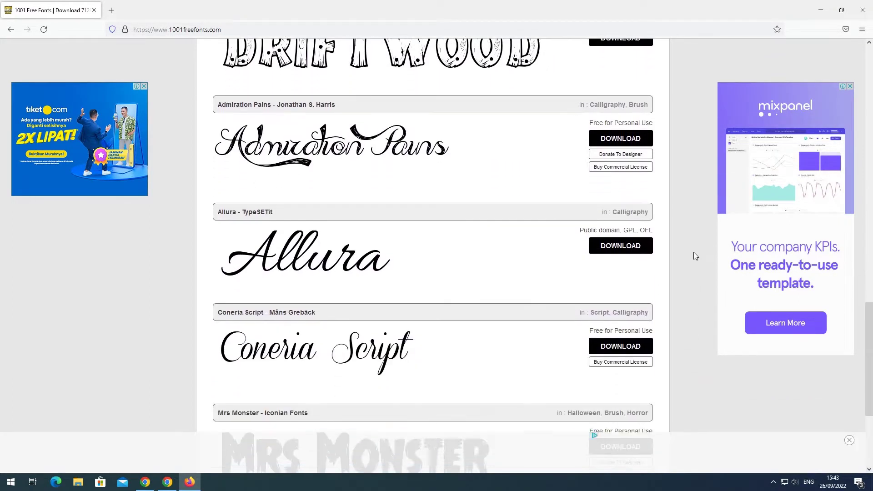
pyautogui.scroll(-1, 695, 256)
pyautogui.scroll(-2, 696, 256)
pyautogui.scroll(-1, 695, 256)
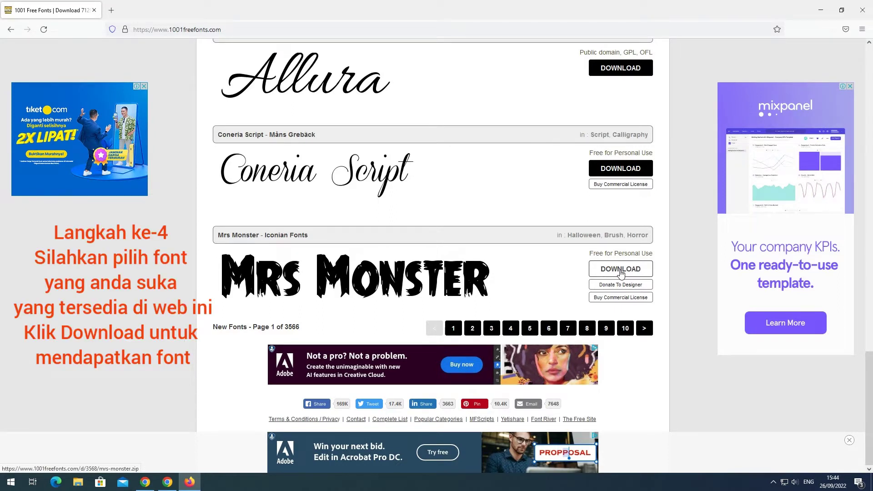
# Step: Download mrs-monster.zip, view its TrueType files in WinRAR, then close WinRAR
pyautogui.click(622, 270)
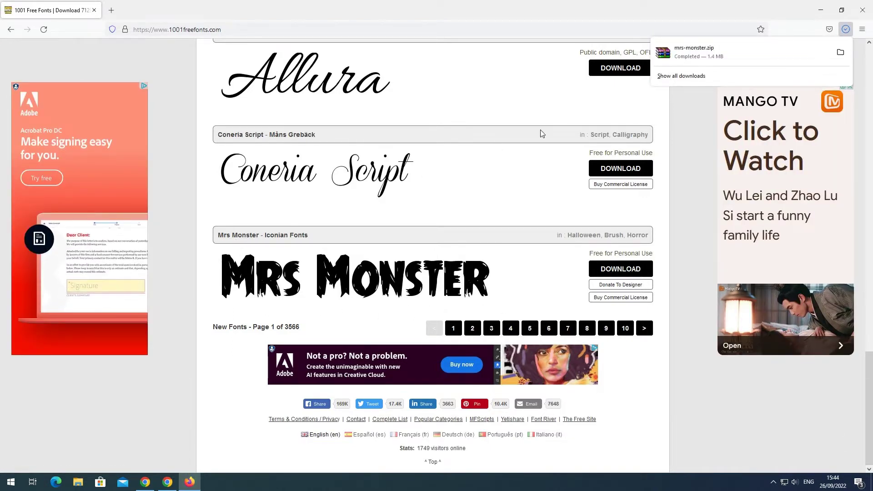
pyautogui.click(842, 53)
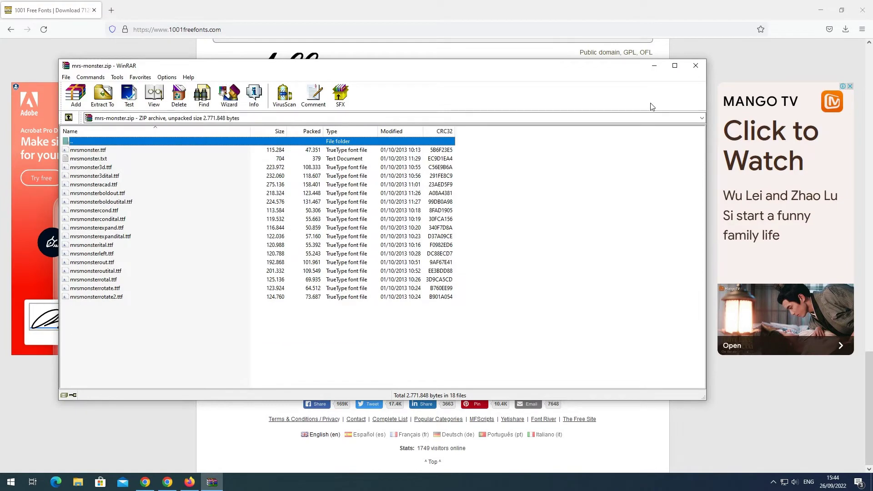
pyautogui.click(696, 66)
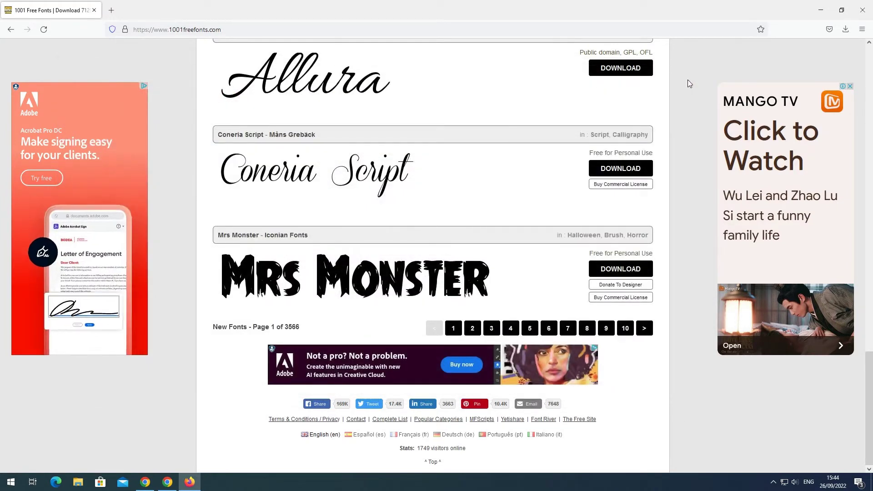
# Step: Show the downloaded mrs-monster archive in its folder and cut it
pyautogui.click(846, 29)
pyautogui.click(841, 54)
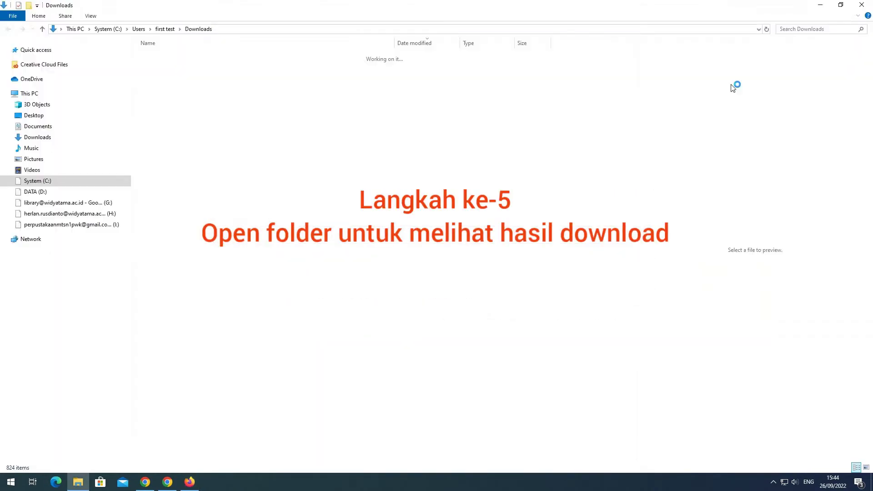
pyautogui.rightClick(166, 69)
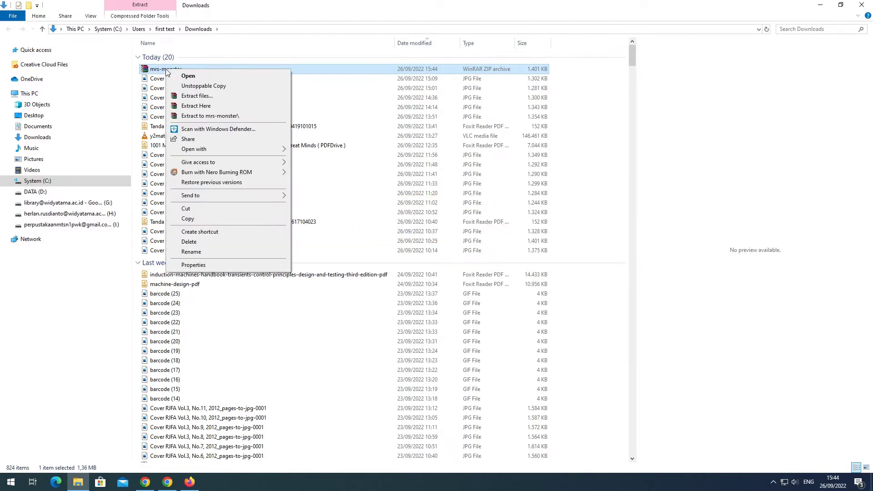
pyautogui.click(190, 209)
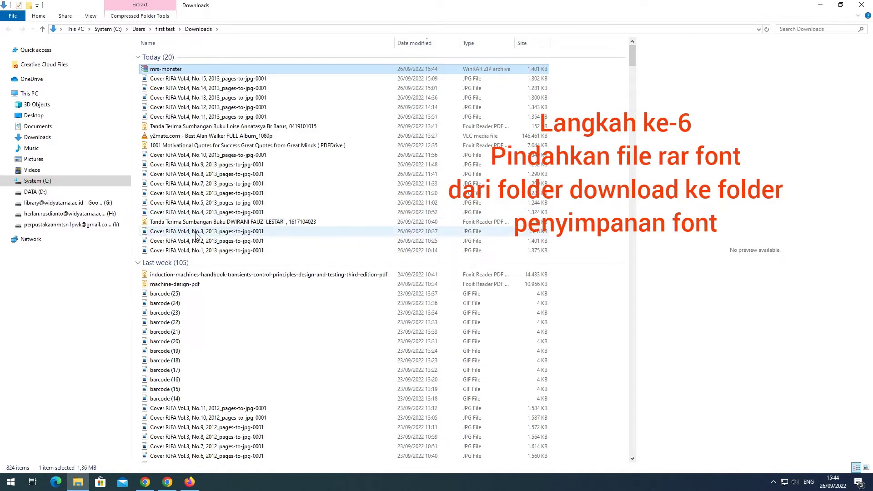
pyautogui.moveTo(41, 198)
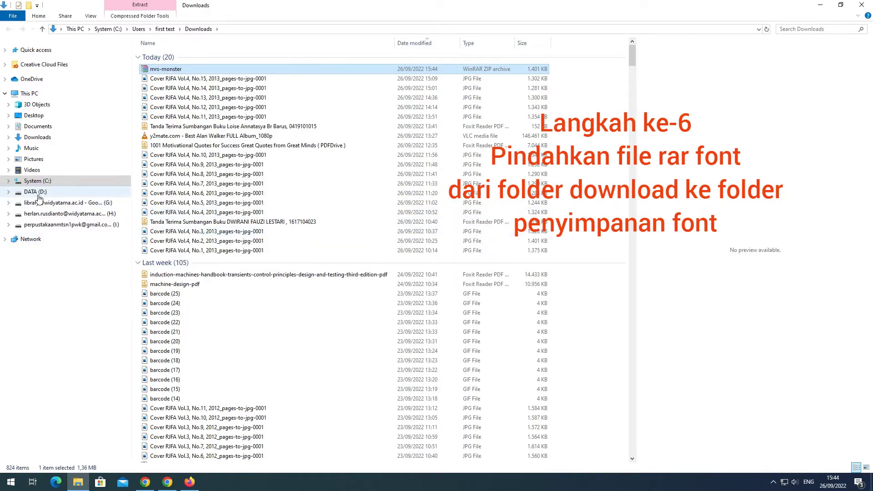
# Step: Create a New folder on DATA (D:) and paste the mrs-monster archive into it
pyautogui.click(35, 192)
pyautogui.rightClick(273, 283)
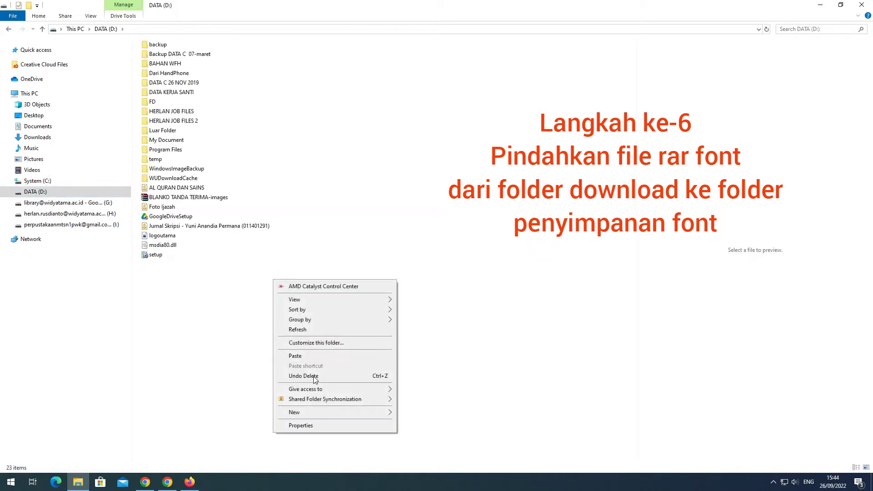
pyautogui.moveTo(294, 412)
pyautogui.click(417, 258)
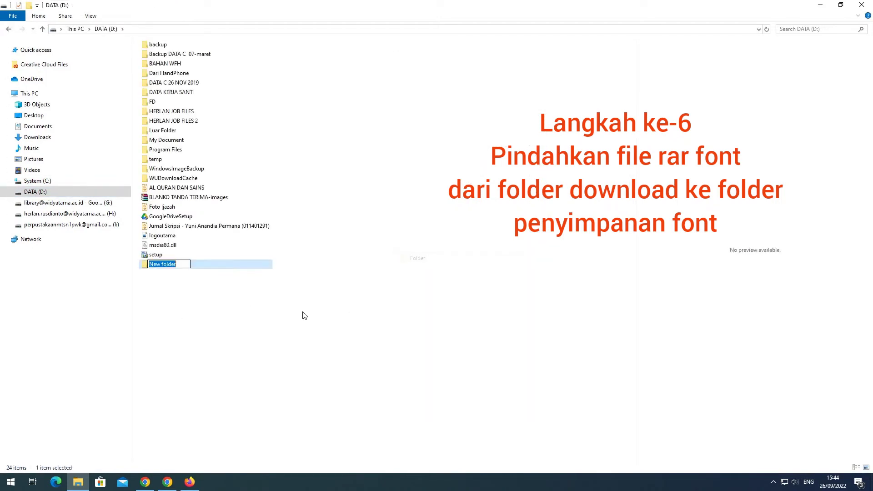
pyautogui.click(302, 316)
pyautogui.doubleClick(167, 264)
pyautogui.rightClick(250, 109)
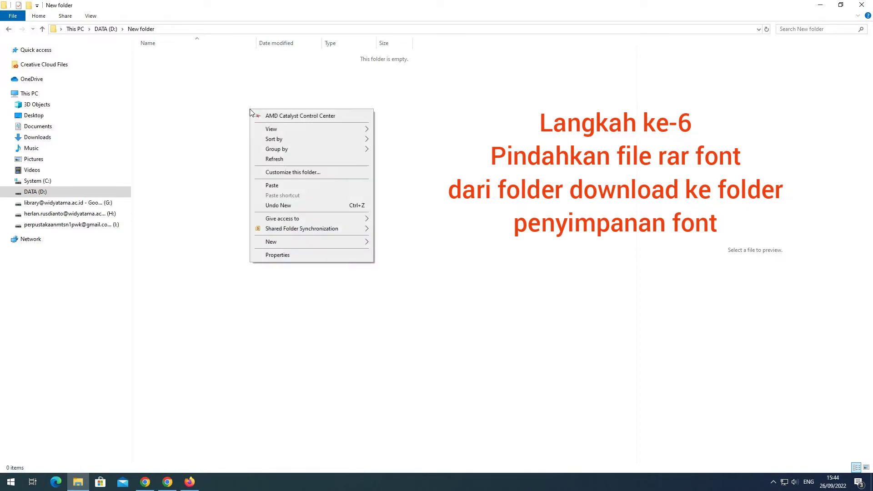
pyautogui.click(269, 183)
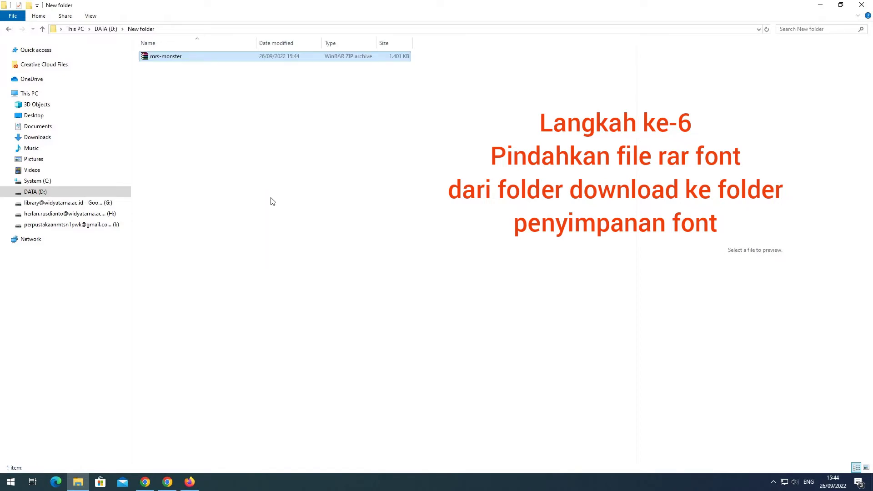
# Step: Extract the archive into the folder and select the 17 font files
pyautogui.rightClick(173, 56)
pyautogui.click(203, 93)
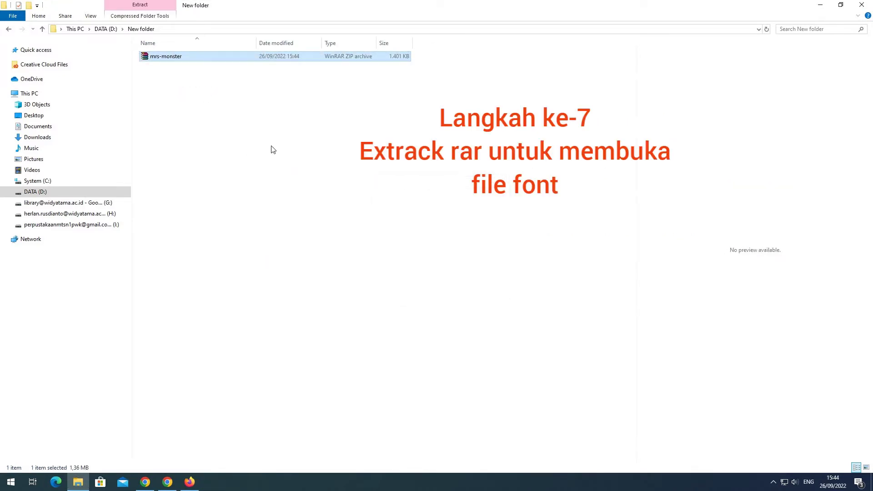
pyautogui.click(214, 322)
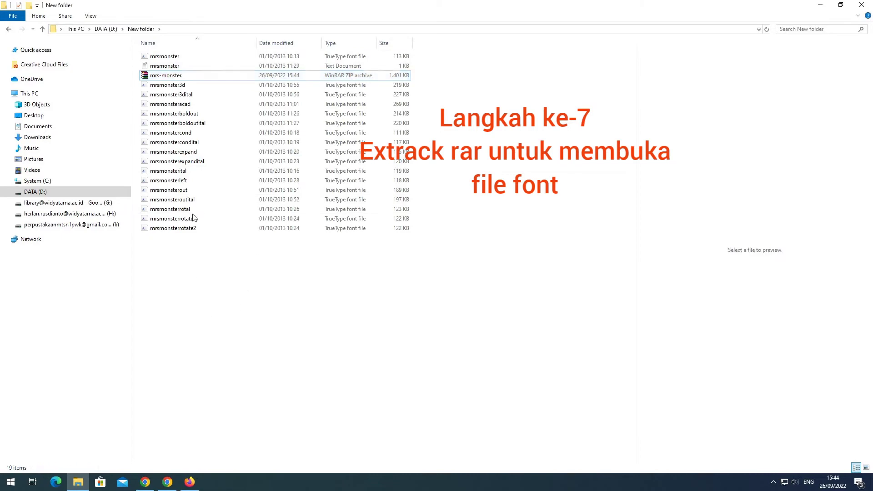
pyautogui.click(172, 56)
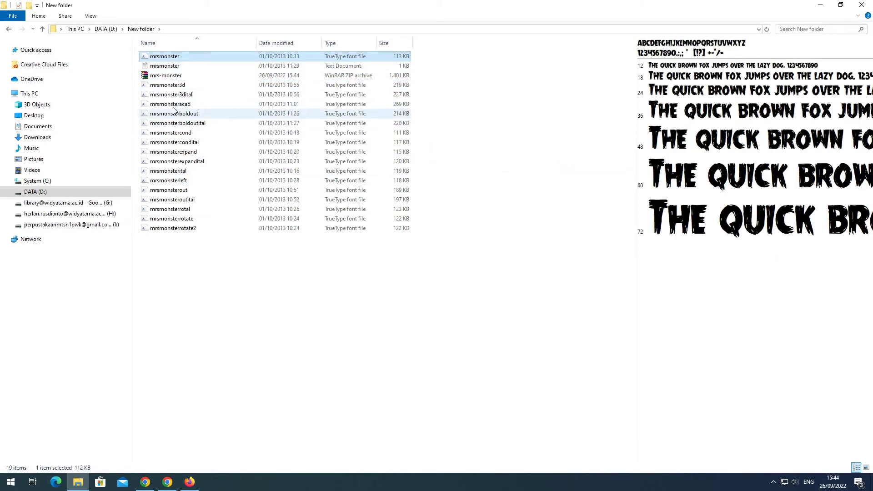
pyautogui.keyDown('ctrl'); pyautogui.click(175, 85); pyautogui.keyUp('ctrl')
pyautogui.keyDown('shift'); pyautogui.click(176, 228); pyautogui.keyUp('shift')
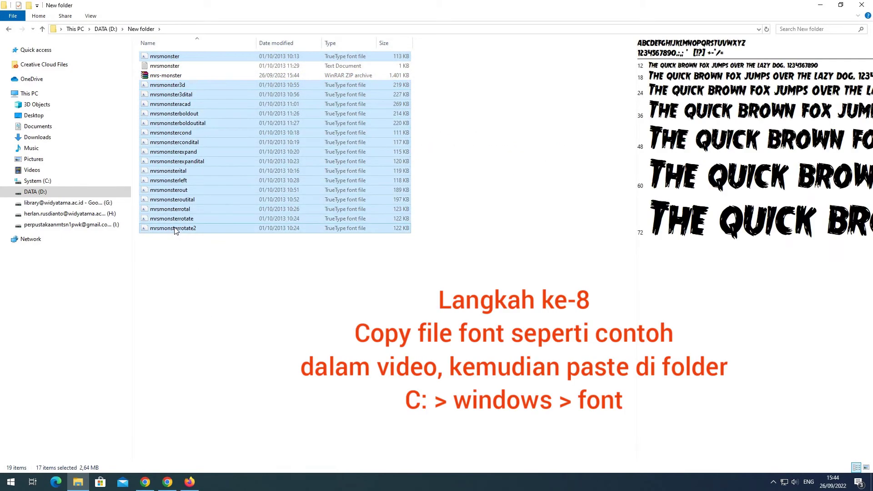
# Step: Copy the 17 selected font files and go to C:\Windows
pyautogui.rightClick(175, 230)
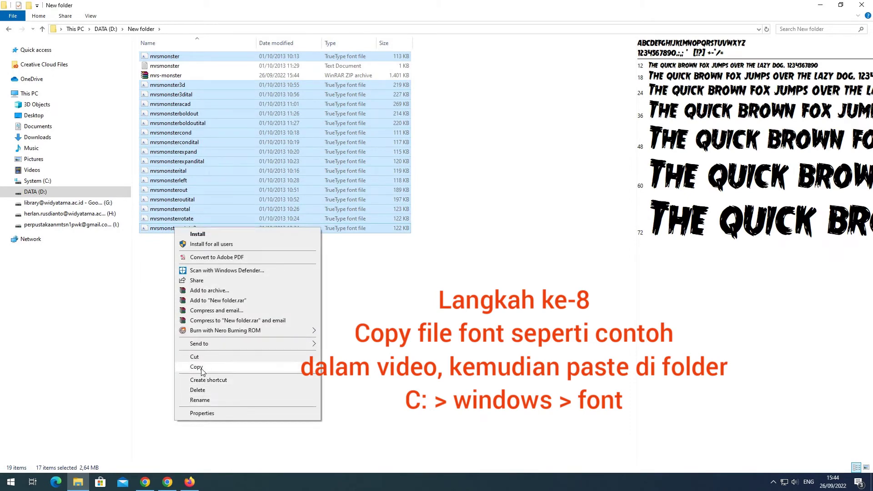
pyautogui.click(202, 368)
pyautogui.click(45, 182)
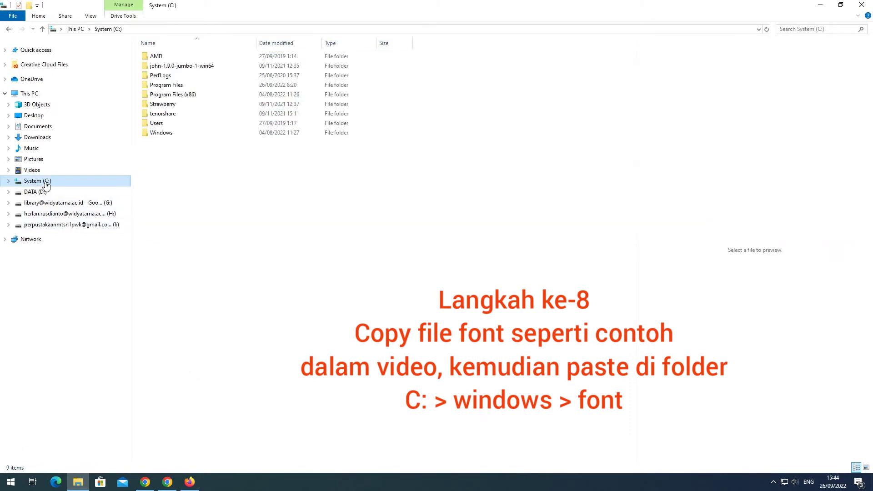
pyautogui.doubleClick(161, 133)
# Step: Paste the copied fonts into C:\Windows\Fonts, raising its item count from 367 to 375
pyautogui.click(159, 239)
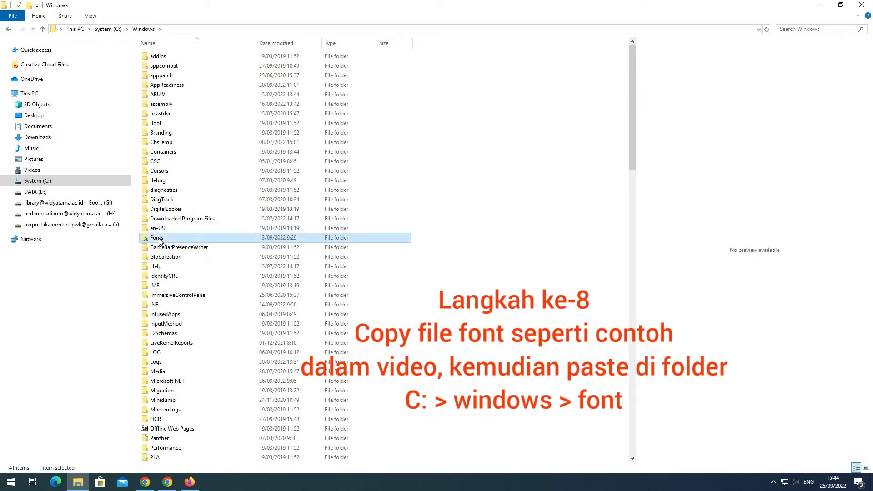
pyautogui.doubleClick(159, 238)
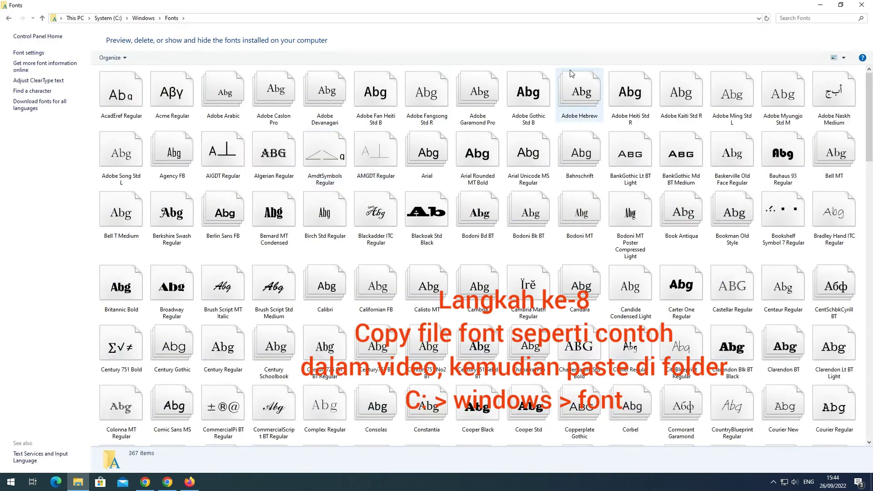
pyautogui.rightClick(553, 70)
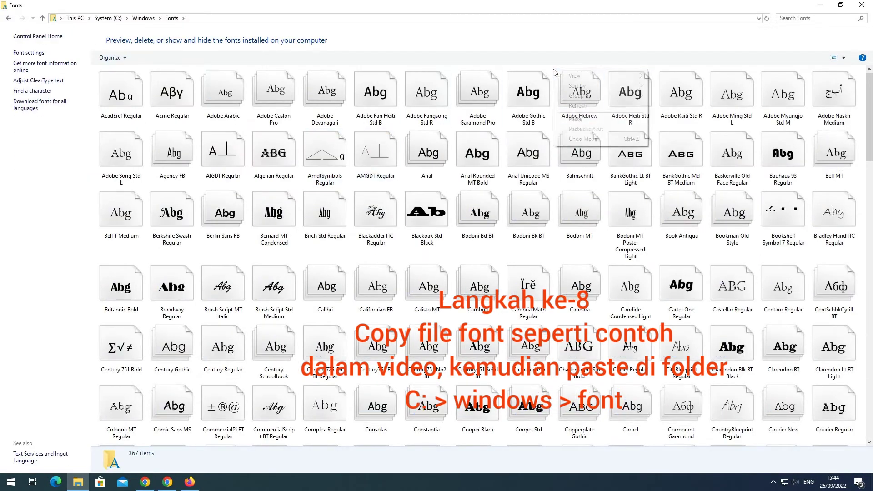
pyautogui.click(576, 119)
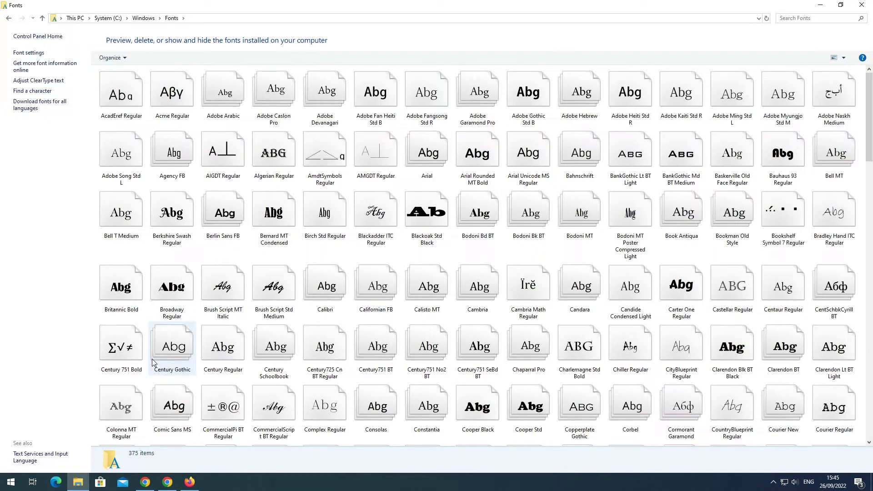
# Step: Start Word 2010 and set the blank document's font to Mrs. Monster
pyautogui.click(10, 481)
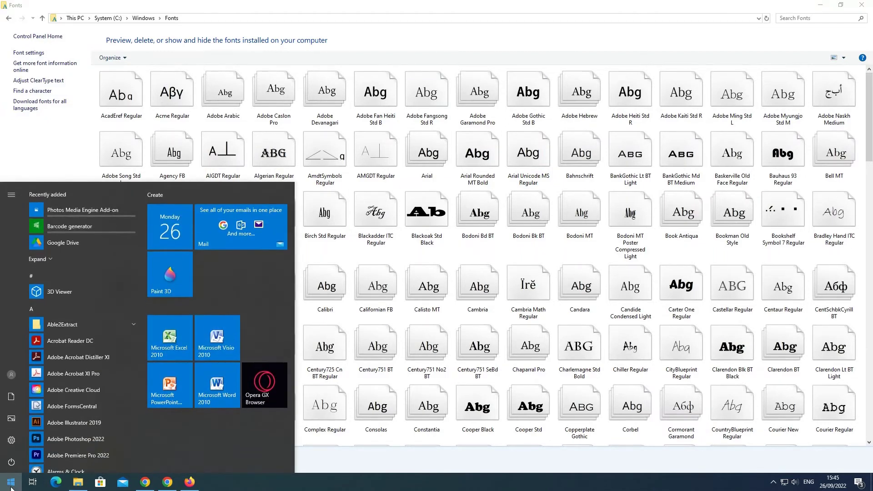
pyautogui.click(218, 391)
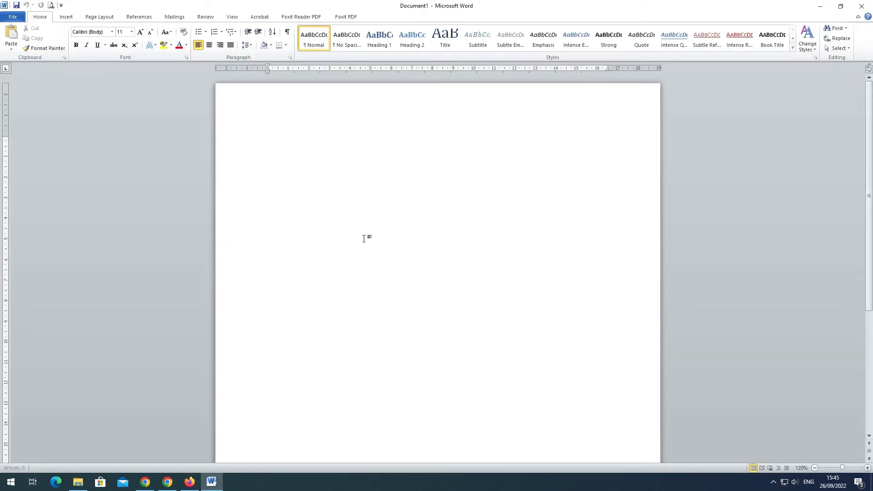
pyautogui.click(111, 32)
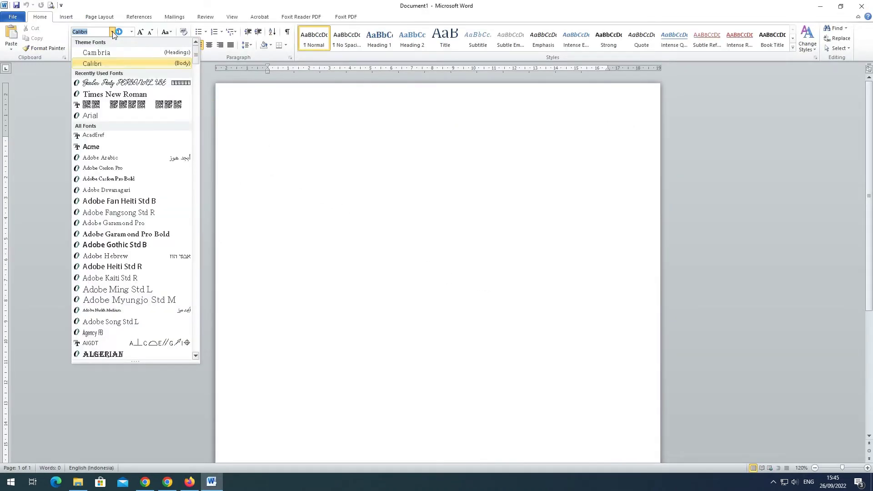
pyautogui.write('Mrs.')
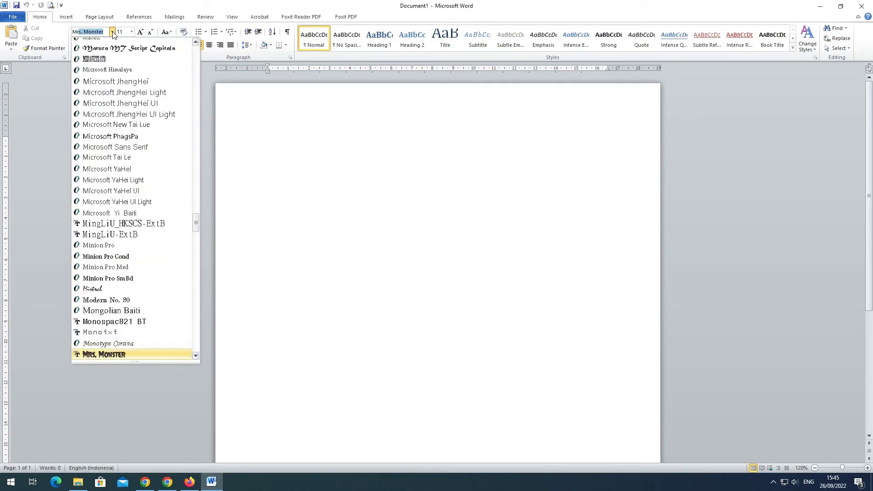
pyautogui.press('BackSpace')
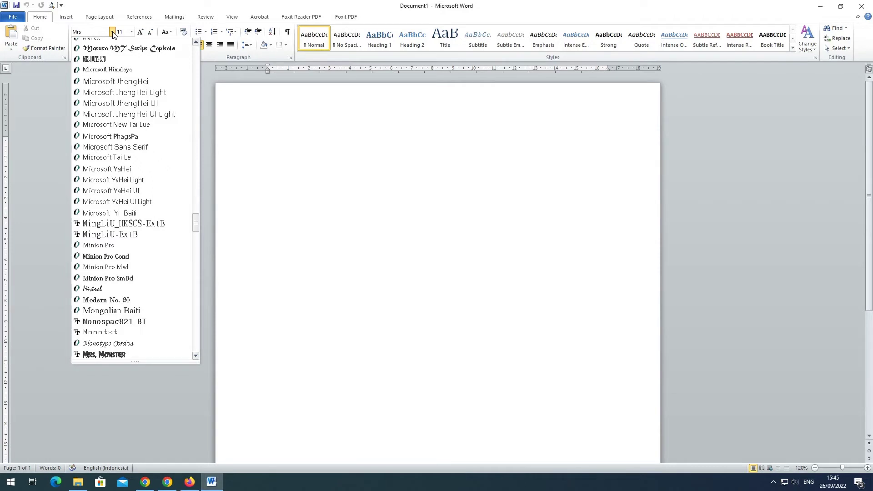
pyautogui.write('. Monster')
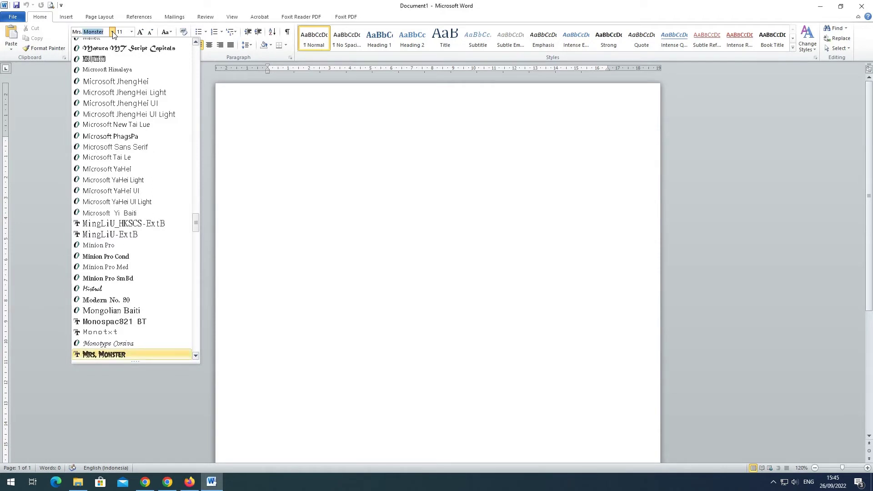
pyautogui.click(109, 355)
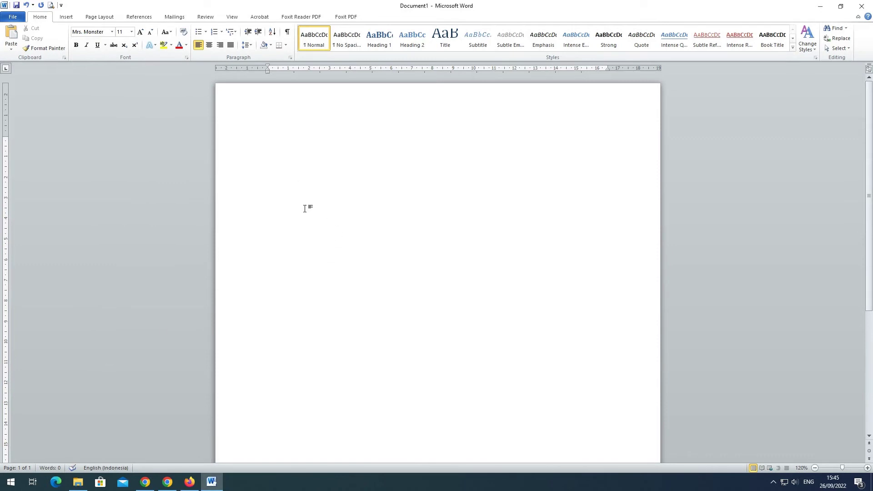
# Step: Centre the paragraph and type 'INPUT HURUF' at font size 36
pyautogui.hotkey('ctrl', 'e')
pyautogui.write('IN')
pyautogui.write('P')
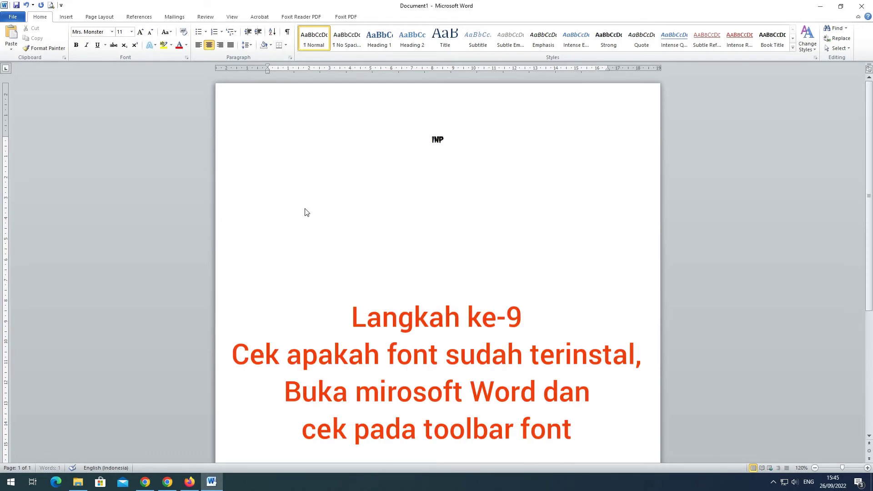
pyautogui.write('UT')
pyautogui.write(' HURU')
pyautogui.write('F')
pyautogui.moveTo(414, 141); pyautogui.dragTo(473, 145)
pyautogui.click(131, 32)
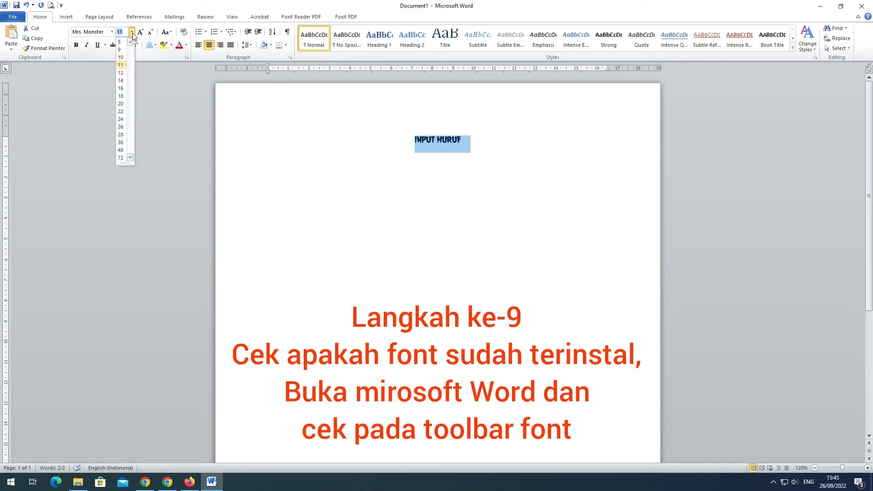
pyautogui.click(121, 142)
# Step: Add 'KE DALAM' after it, then begin erasing the trial text
pyautogui.click(524, 158)
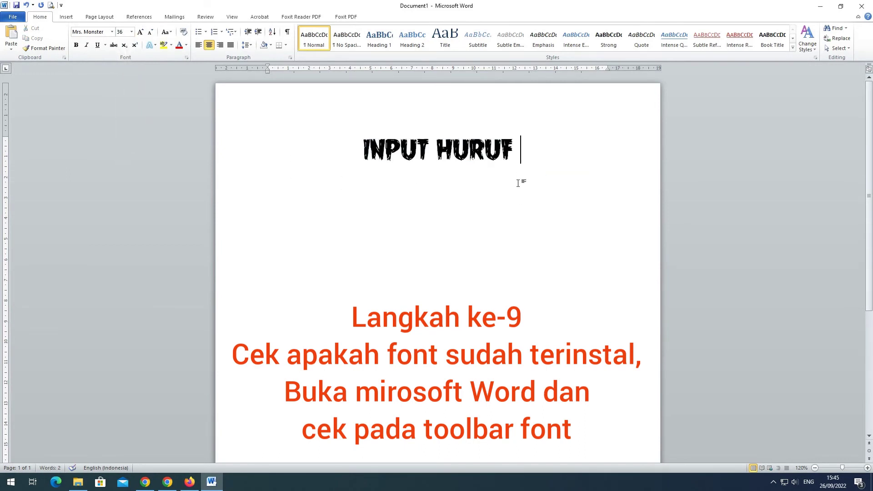
pyautogui.write('KE DALAM')
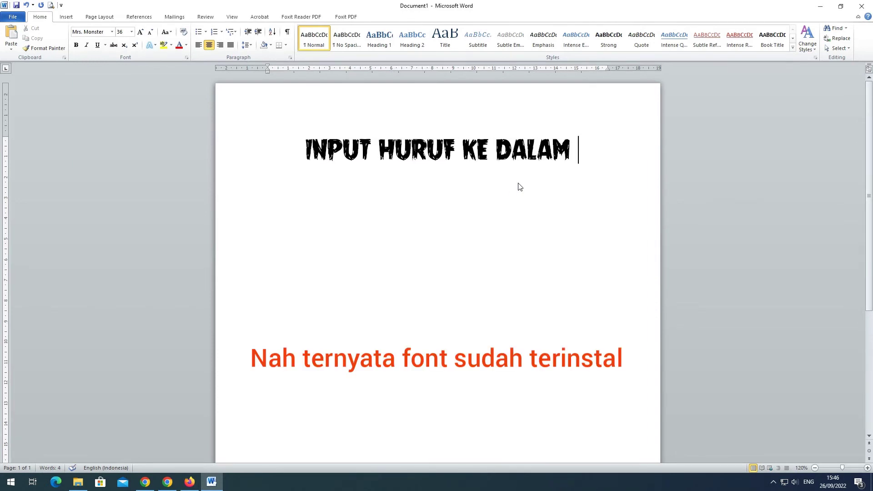
pyautogui.press('BackSpace')
pyautogui.press('BackSpace')
pyautogui.press('BackSpace')
pyautogui.press('BackSpace')
pyautogui.press('BackSpace')
pyautogui.press('BackSpace')
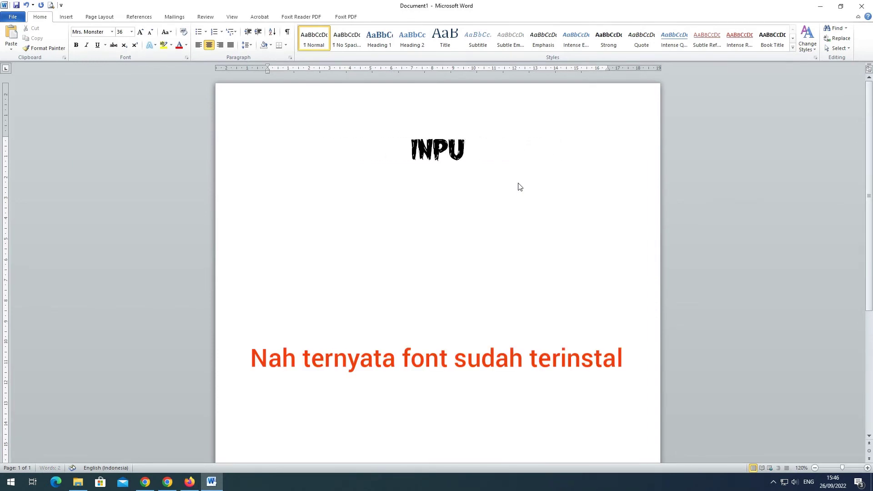
pyautogui.press('BackSpace')
pyautogui.press('BackSpace')
pyautogui.press('BackSpace')
pyautogui.press('BackSpace')
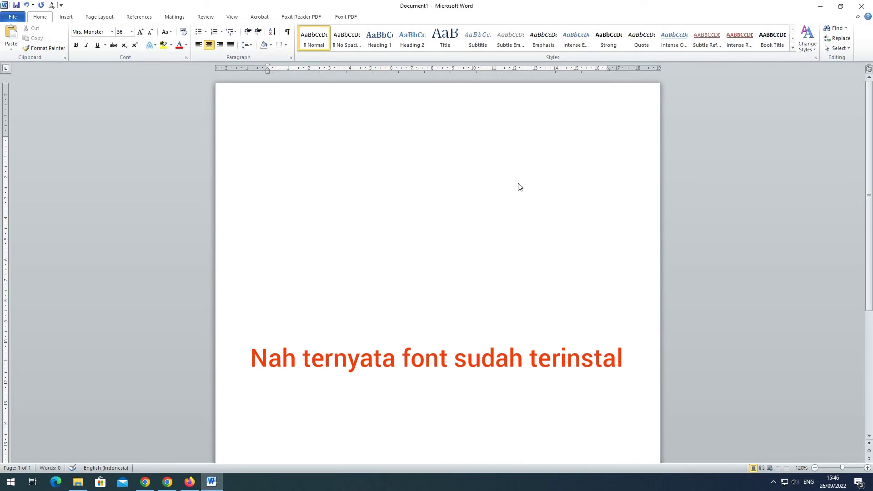
# Step: Type 'TAMBAH KOLEKSI JENIS HURUF BERHASIL !!' with 'SELAMAT MENCOBA.' below, fixing typos
pyautogui.write('TAMBAH')
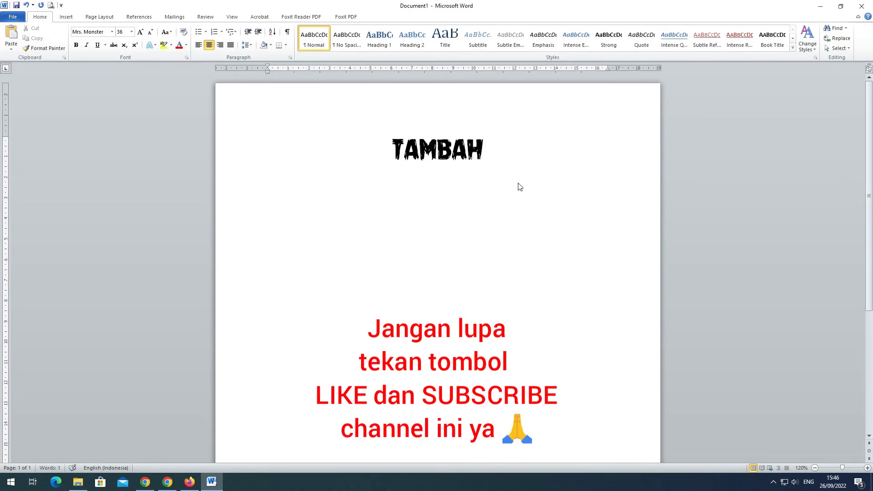
pyautogui.write(' KOLEKSI')
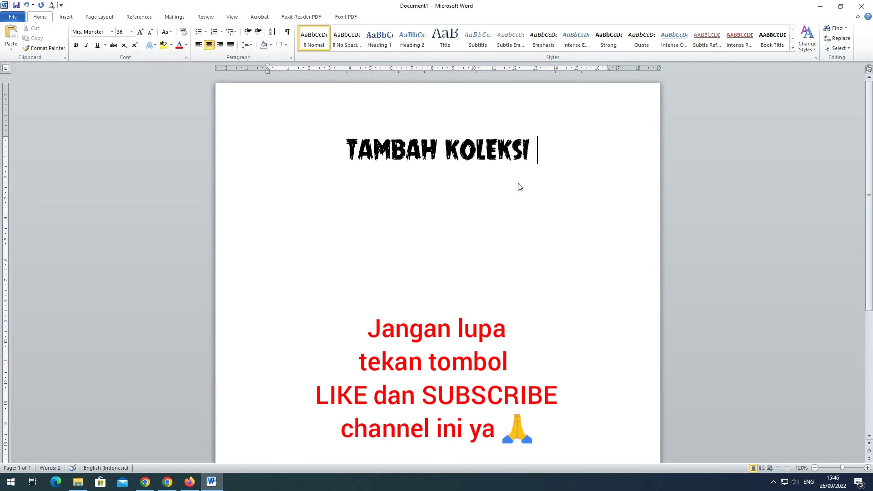
pyautogui.write('HU')
pyautogui.press('BackSpace')
pyautogui.press('BackSpace')
pyautogui.write('JE')
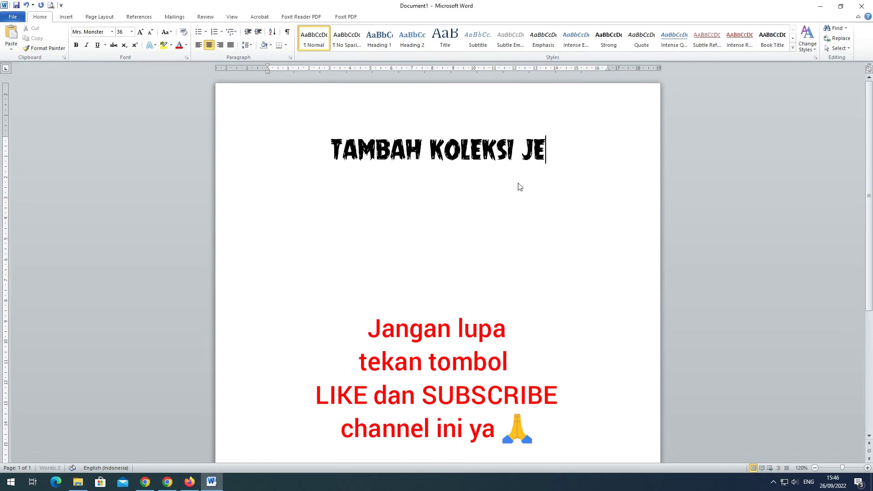
pyautogui.write('NIS HU')
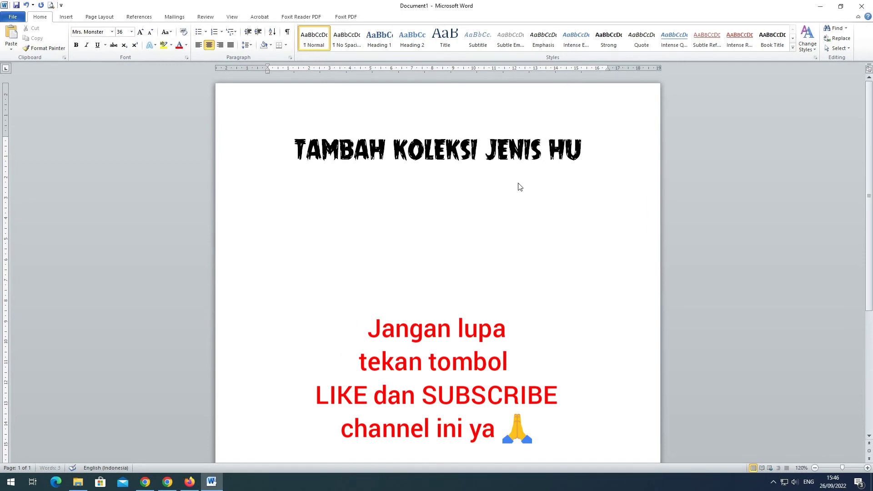
pyautogui.write('RUF ')
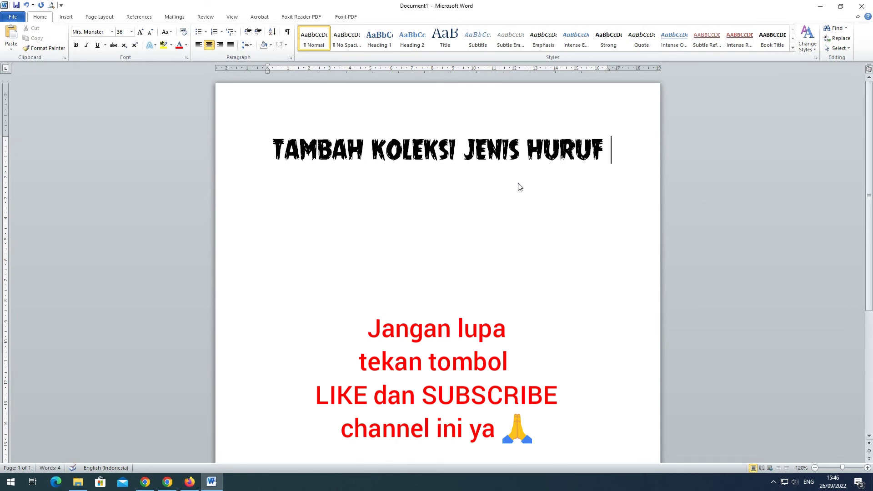
pyautogui.write('BER')
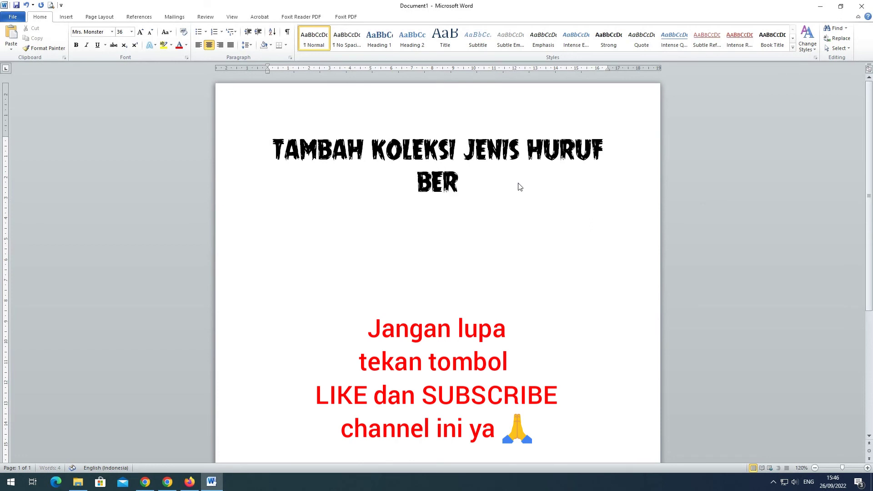
pyautogui.write('HASIL')
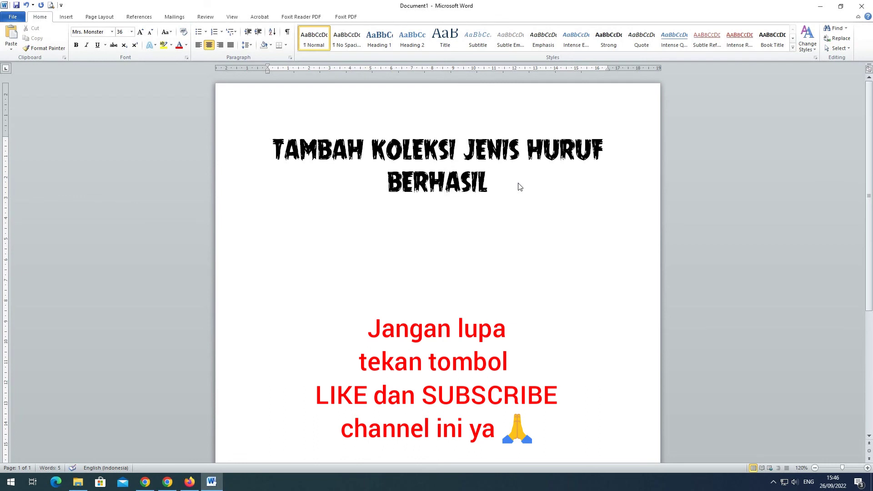
pyautogui.write(' !!')
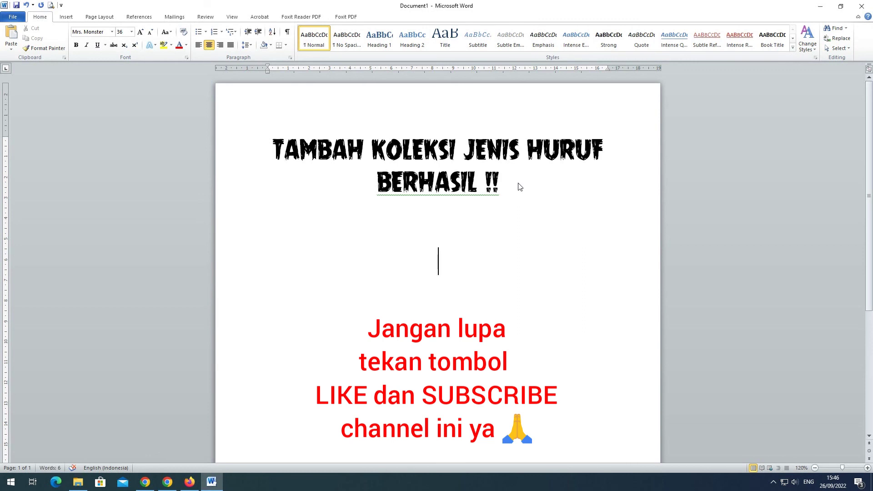
pyautogui.write('D')
pyautogui.press('BackSpace')
pyautogui.write('SELAMAT')
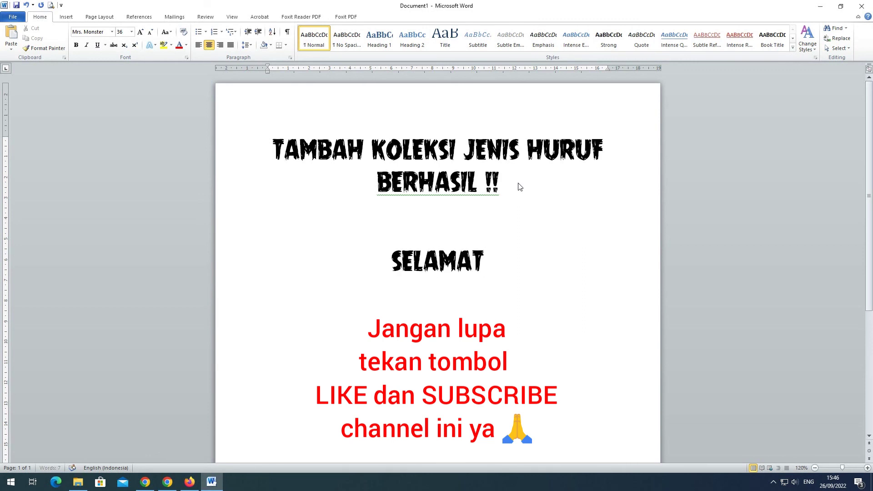
pyautogui.write(' MENCOB')
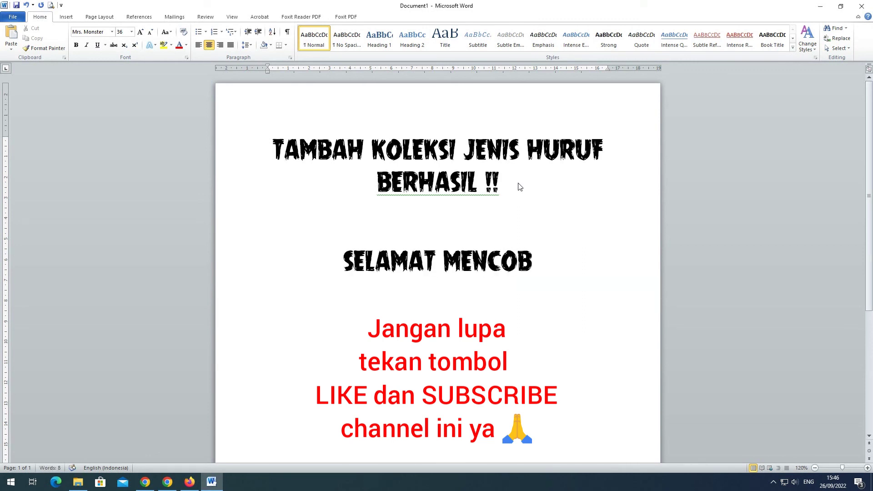
pyautogui.write('A')
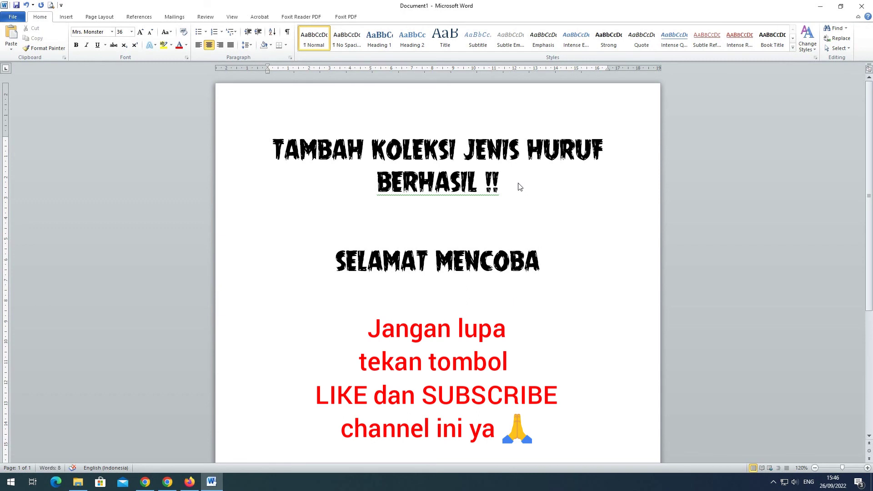
pyautogui.write('.')
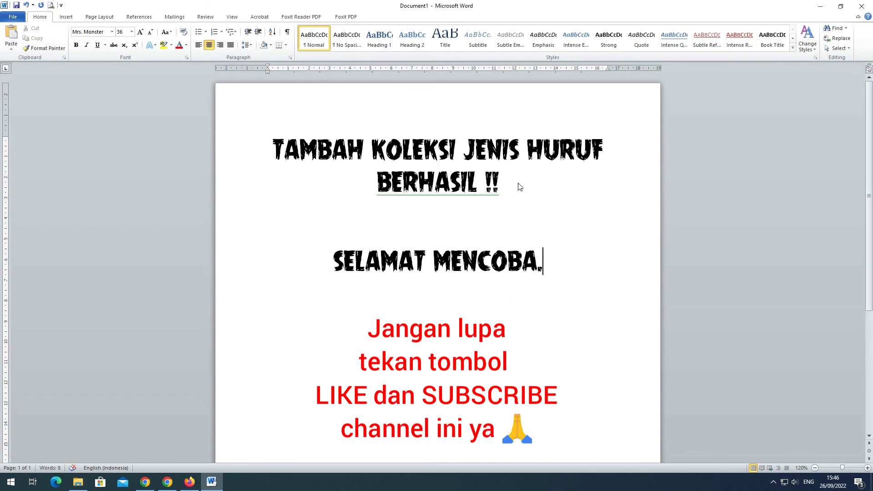